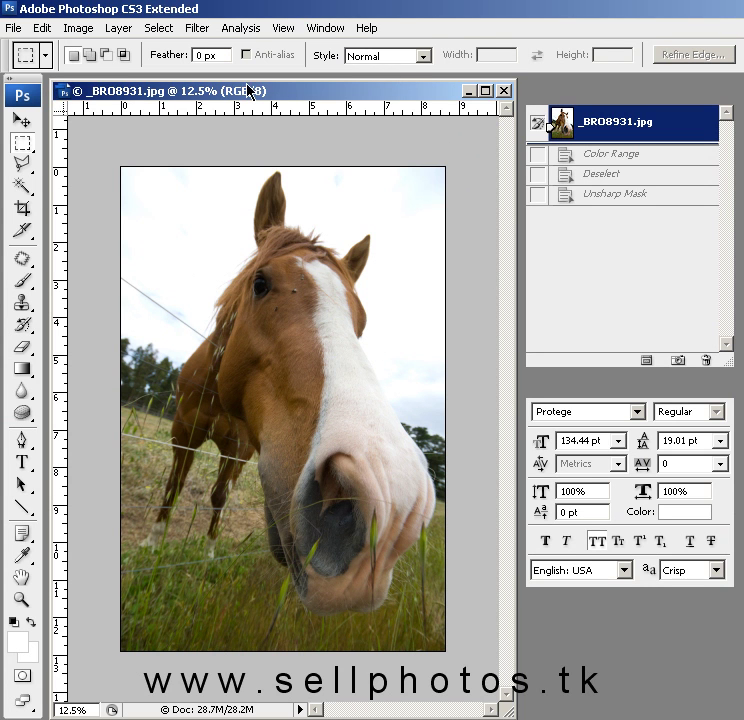
Step: Choose the Move tool and bring up the Select menu
left_click(22, 120)
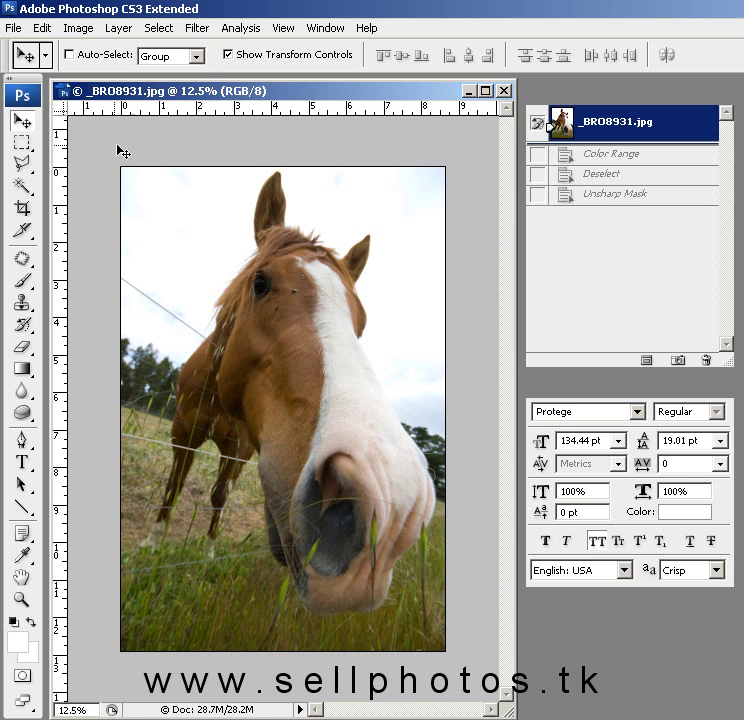
left_click(157, 30)
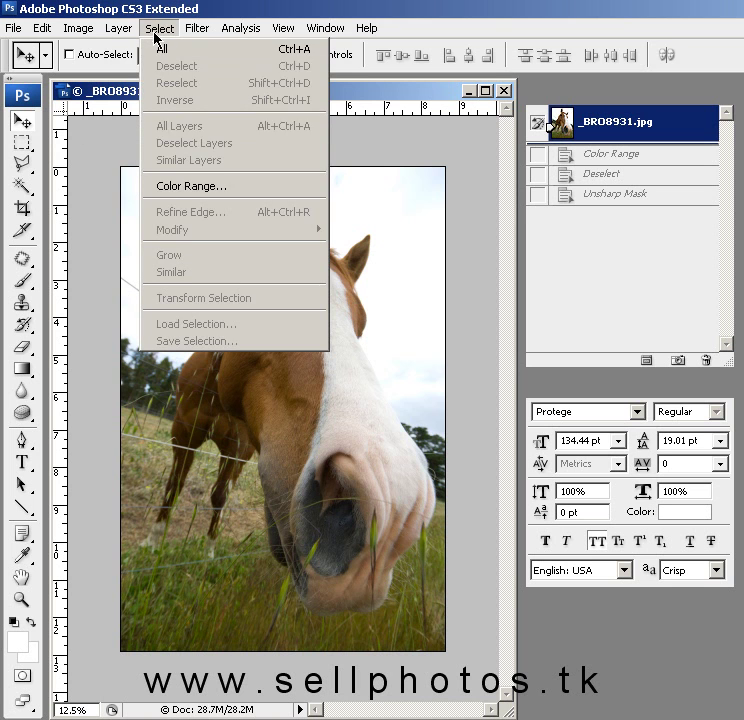
Step: Select the white sky using Color Range with Fuzziness raised to 155
left_click(244, 187)
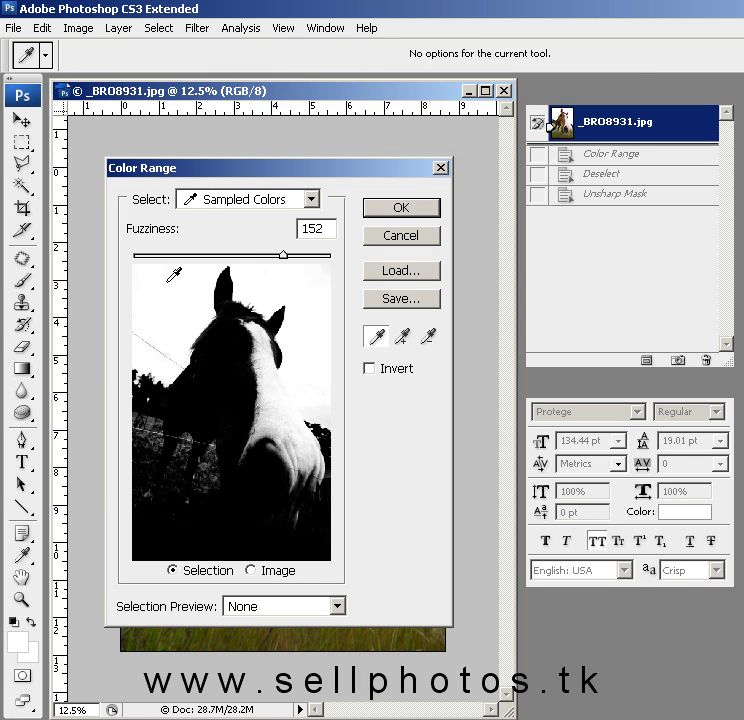
left_click_drag(277, 257, 293, 256)
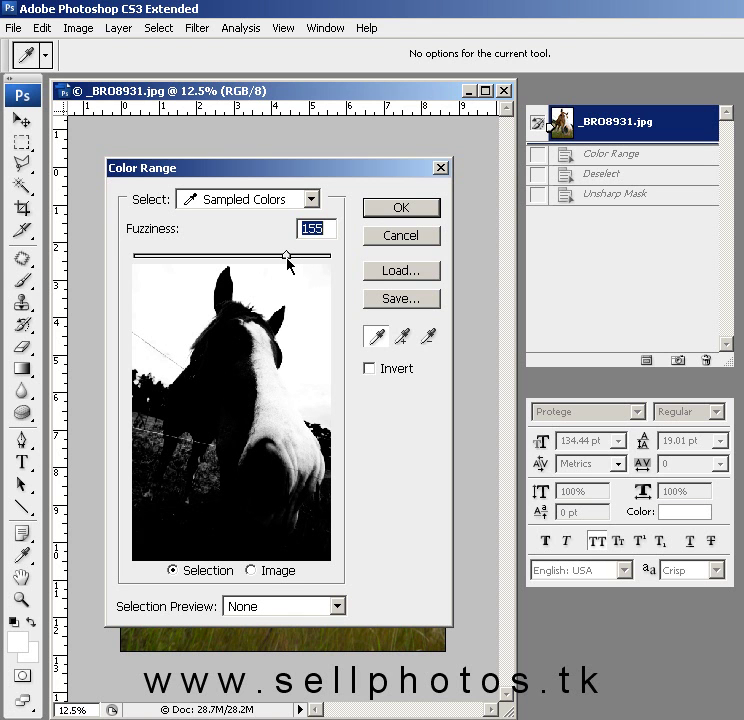
left_click(392, 210)
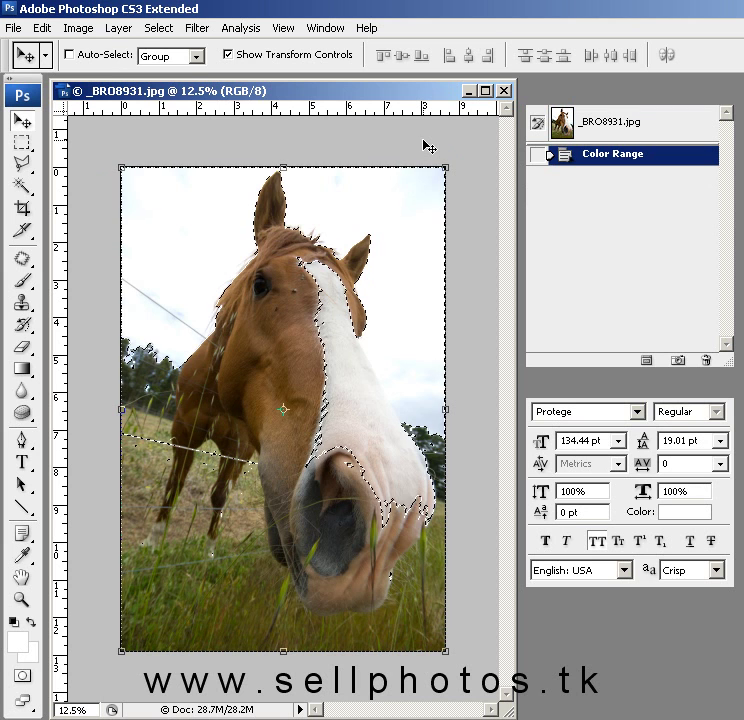
Step: Start a subtracting Polygonal Lasso outline around the horse's eye, forelock and right ear
left_click(22, 164)
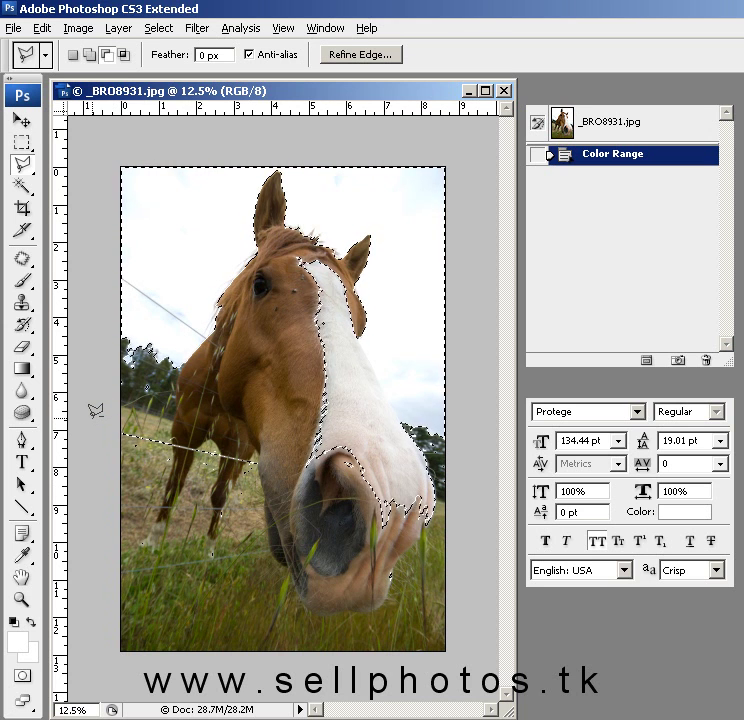
left_click(122, 416)
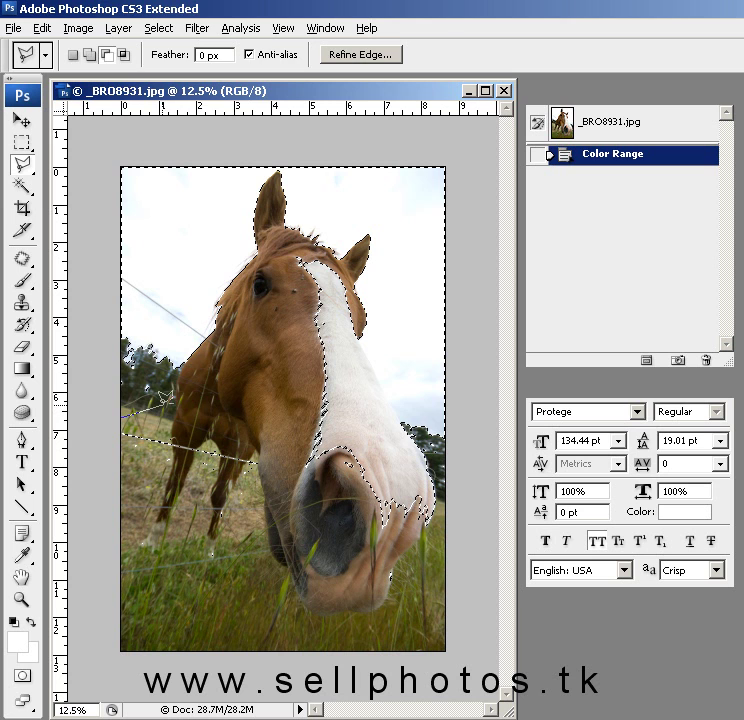
left_click(212, 378)
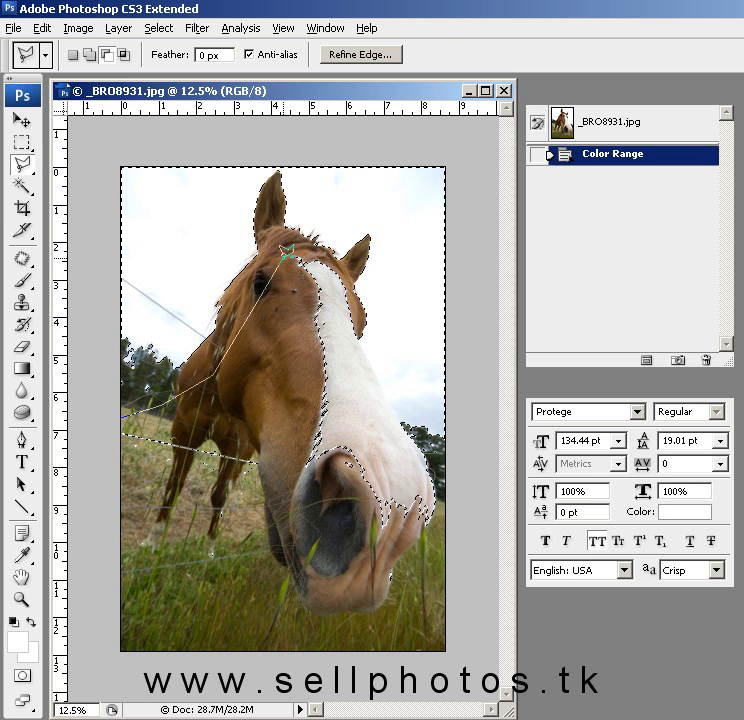
left_click(280, 258)
left_click(302, 245)
left_click(340, 249)
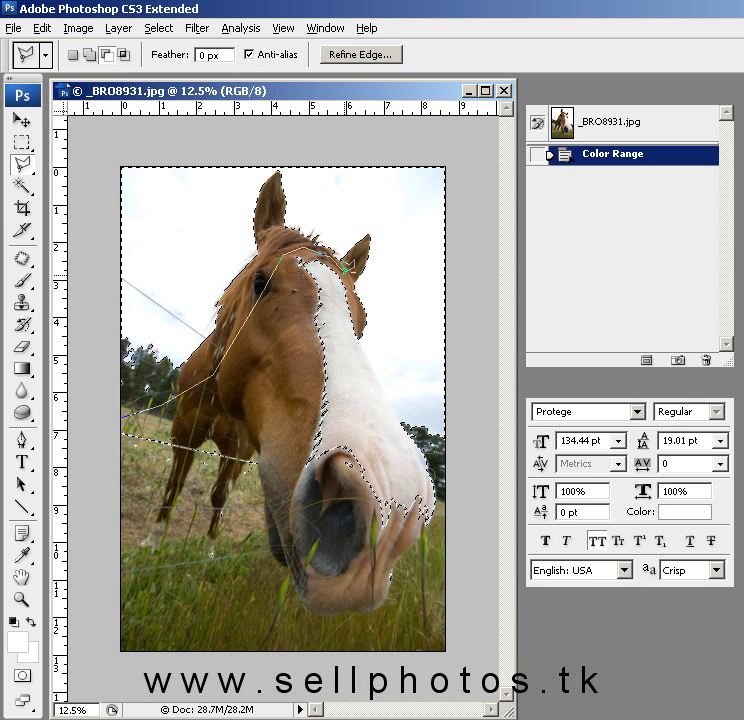
left_click(352, 277)
Step: Close the outline past the nose and photo bottom, removing the horse's blaze from the selection
left_click(362, 328)
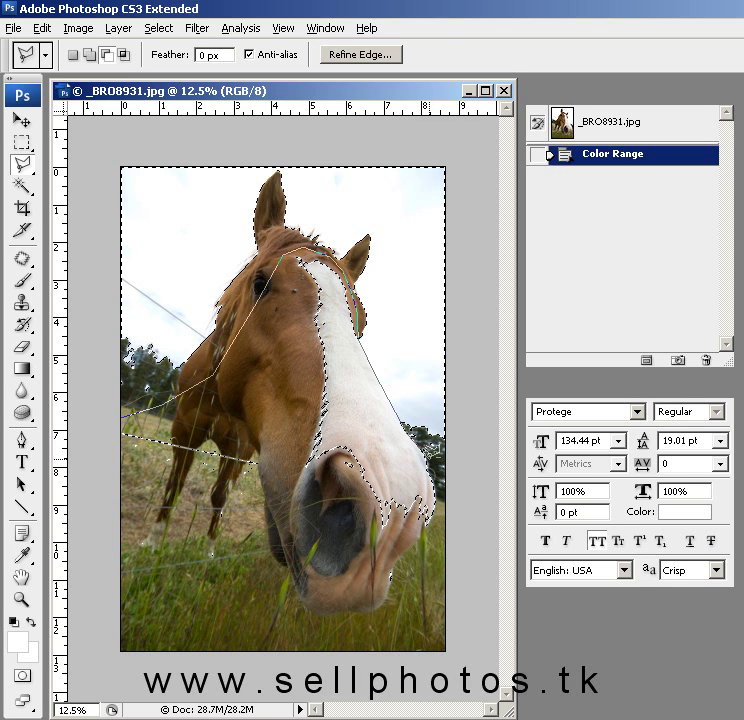
left_click(431, 446)
left_click(446, 500)
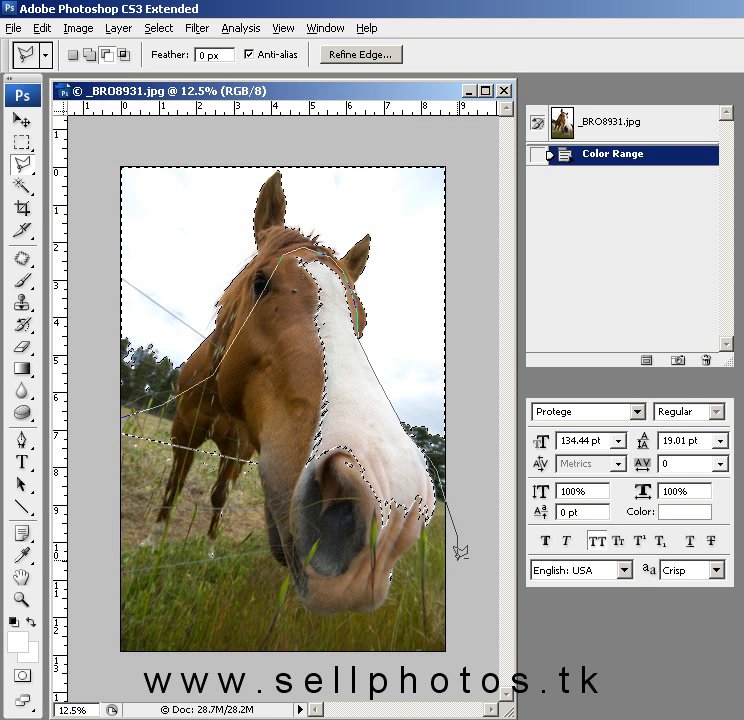
left_click(458, 652)
left_click(104, 664)
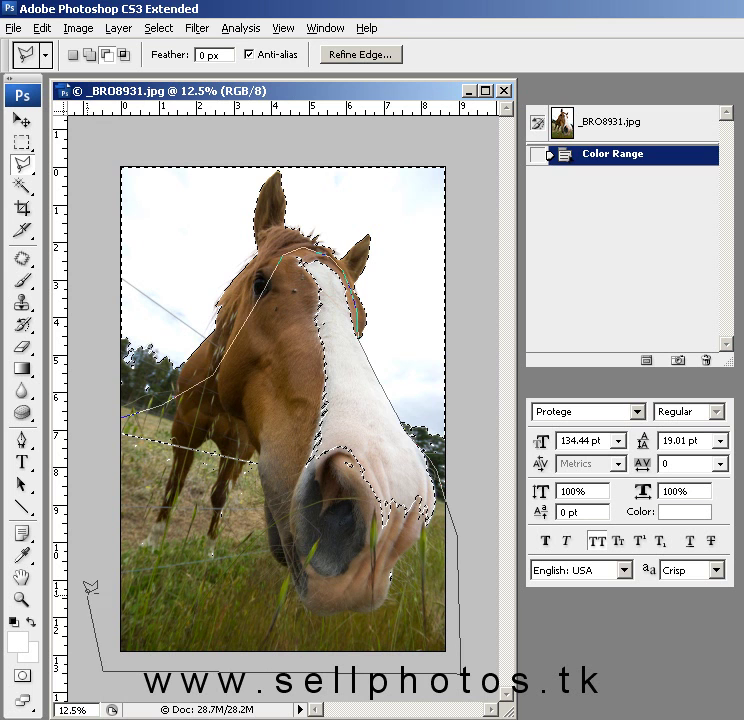
double_click(90, 584)
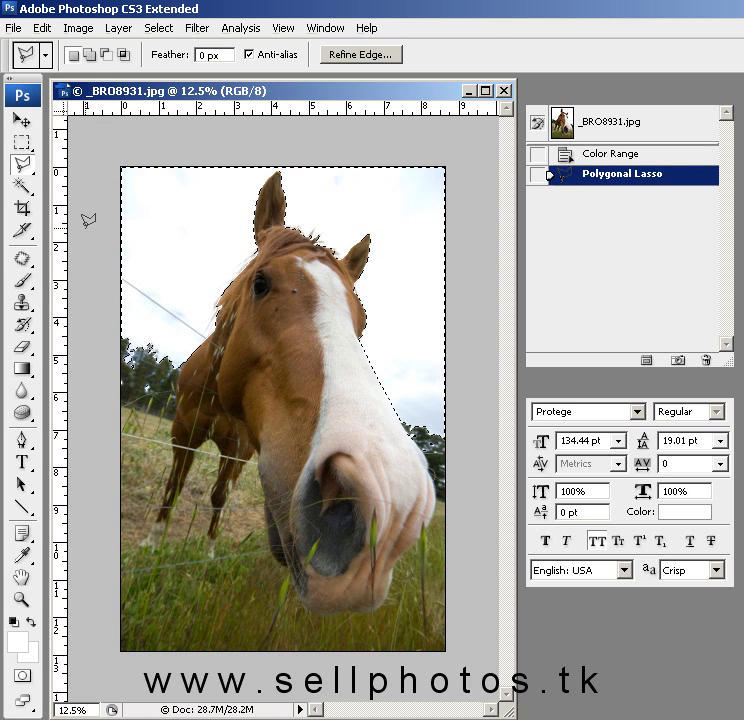
Step: Add a new Layer 1 with a layer mask limited to the selected sky
left_click(568, 96)
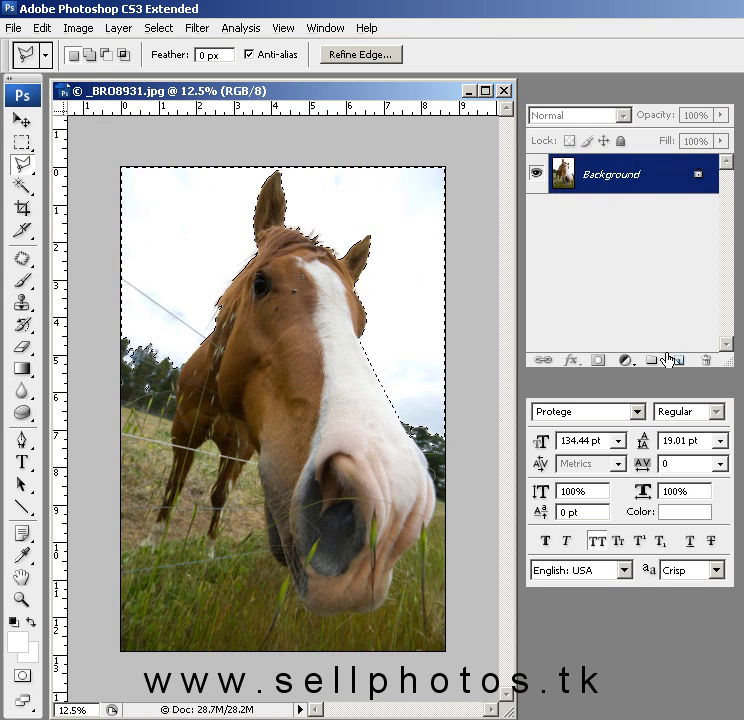
left_click(679, 361)
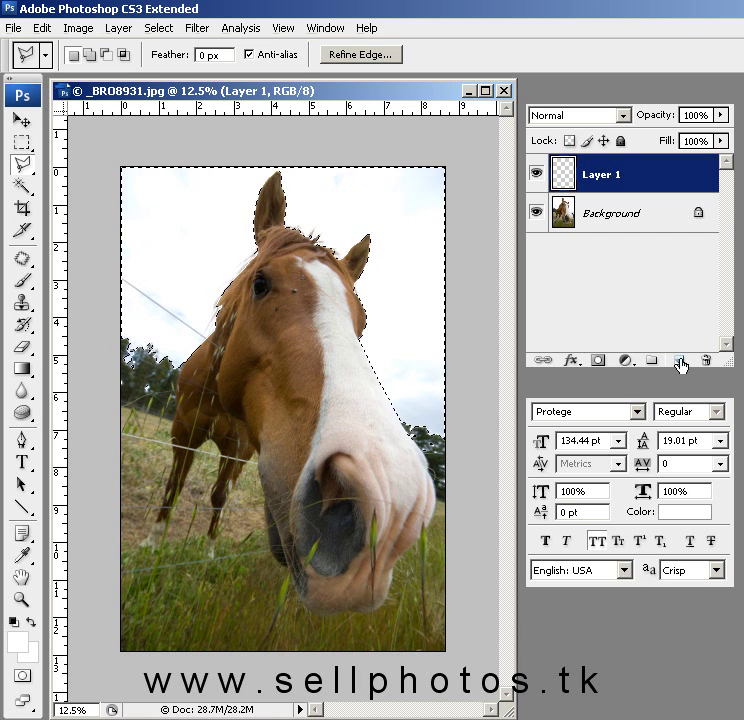
left_click(597, 362)
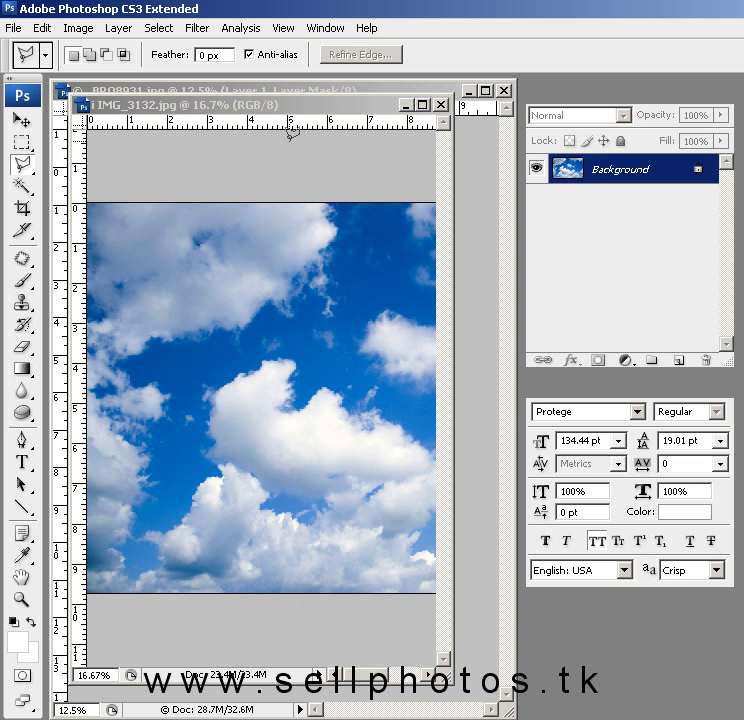
Step: Copy all of the cloud photo IMG_3132.jpg, close it, and target Layer 1's pixels
left_click(293, 110)
key("ctrl+a")
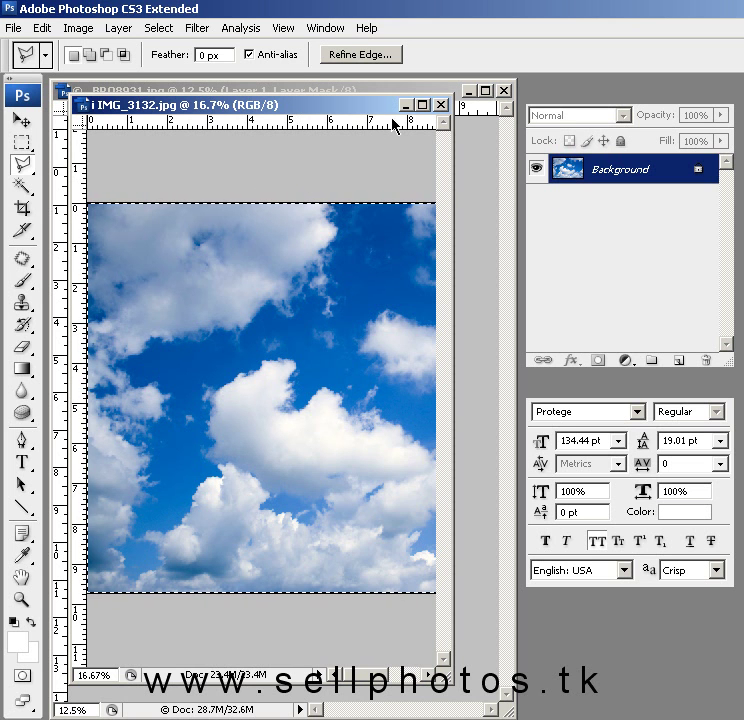
left_click(443, 105)
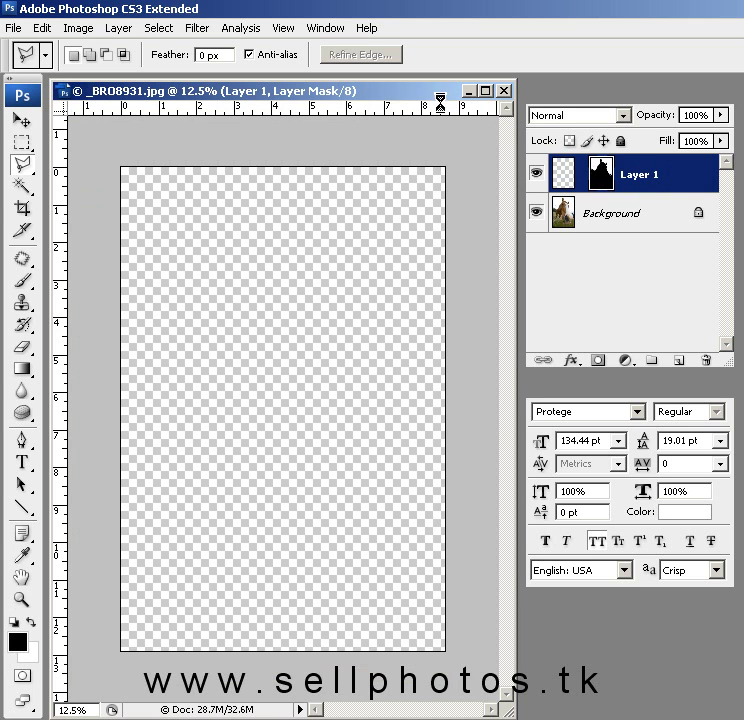
left_click(564, 182)
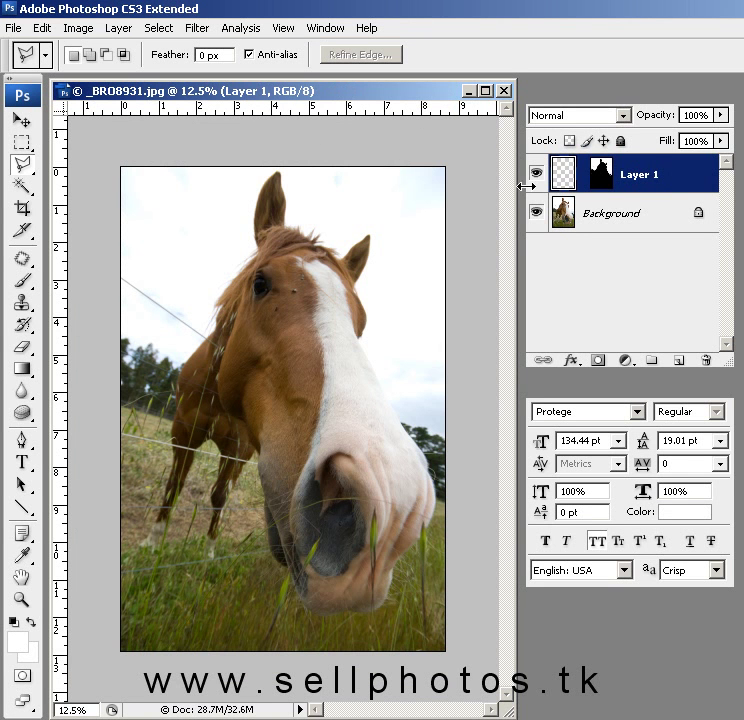
Step: Paste the clouds into Layer 1, shift them up, and stretch them vertically to 108.9%
key("v")
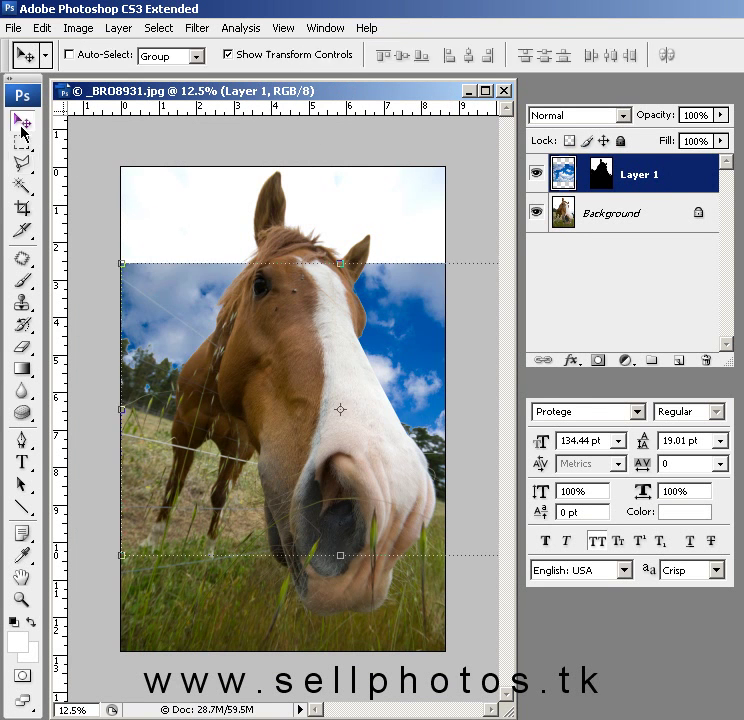
mouse_move(227, 243)
left_mouse_down()
mouse_move(219, 191)
mouse_move(154, 216)
mouse_move(103, 179)
mouse_move(168, 218)
mouse_move(178, 209)
mouse_move(173, 168)
mouse_move(183, 211)
mouse_move(203, 222)
mouse_move(198, 251)
mouse_move(201, 236)
mouse_move(232, 240)
mouse_move(206, 229)
mouse_move(221, 262)
left_mouse_up()
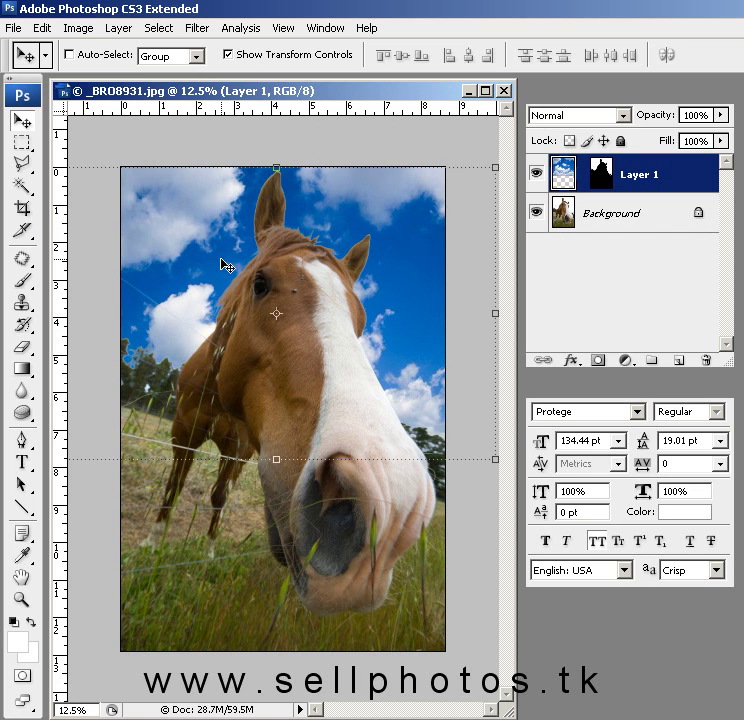
left_click_drag(277, 447, 275, 485)
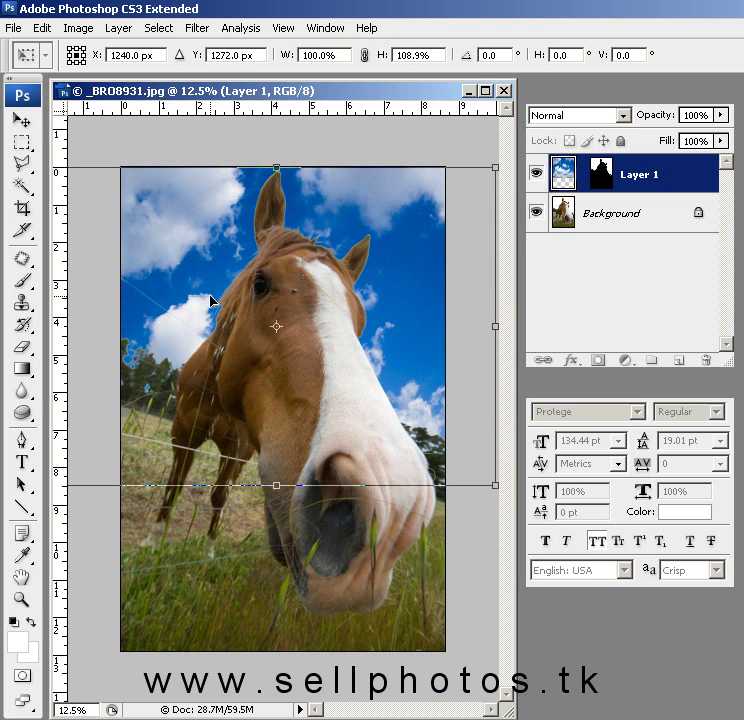
key("Return")
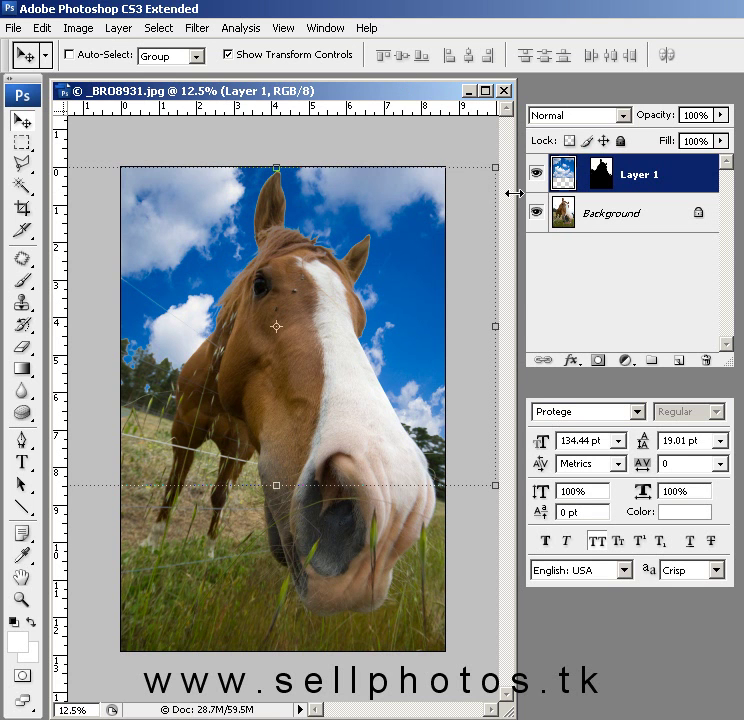
left_click(30, 144)
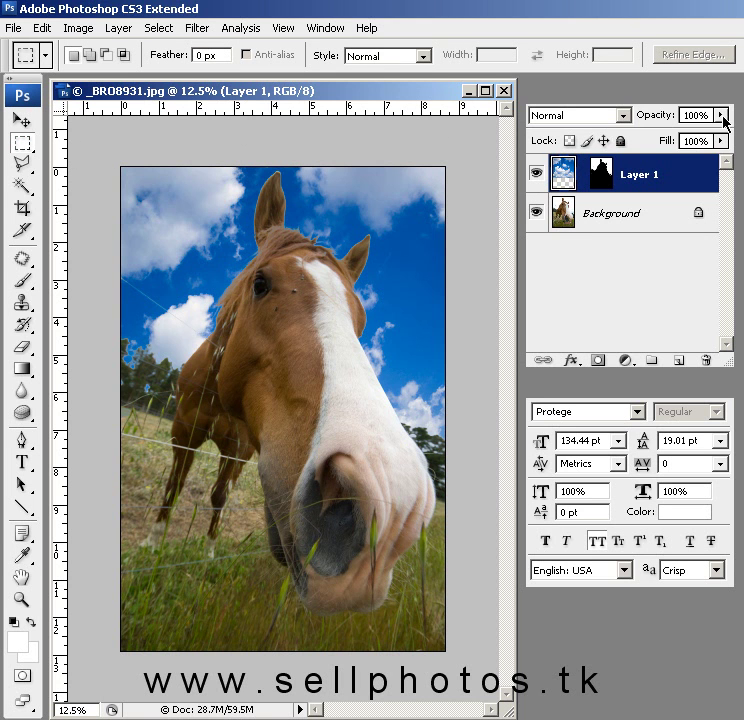
Step: Lower Layer 1's opacity to 56% to soften the pasted clouds
left_click(720, 115)
left_click_drag(717, 130, 679, 140)
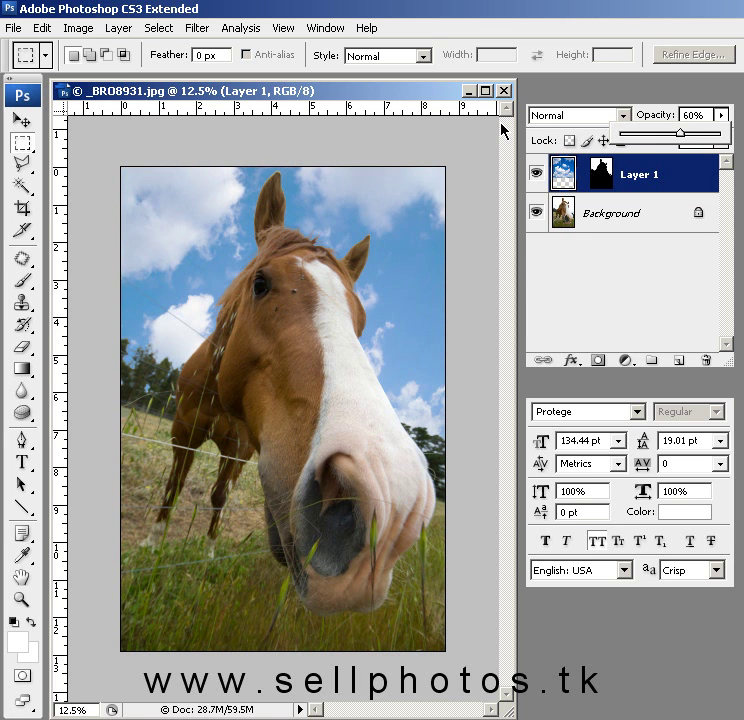
left_click_drag(660, 138, 676, 141)
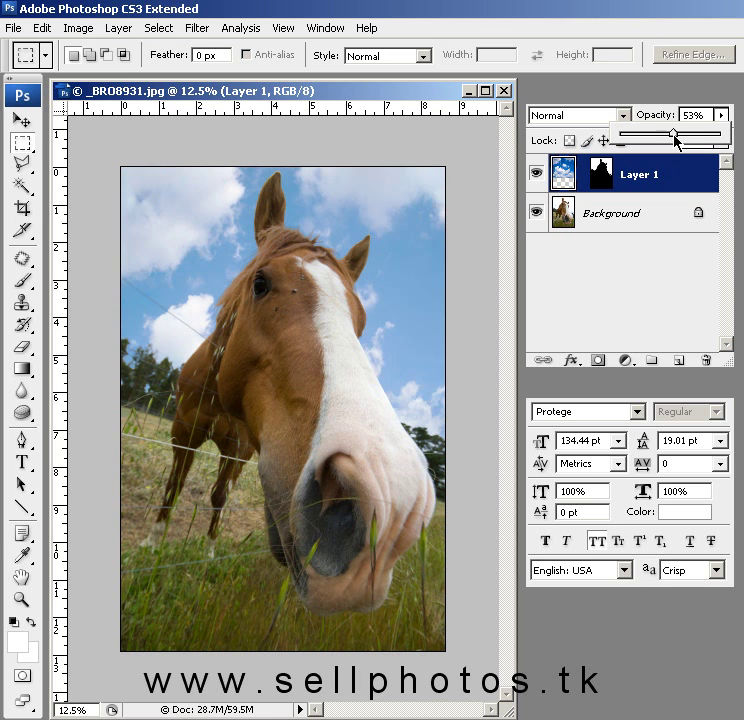
Step: Zoom to 100% and pan to the horse's ear against the blue sky
left_click(30, 149)
double_click(20, 598)
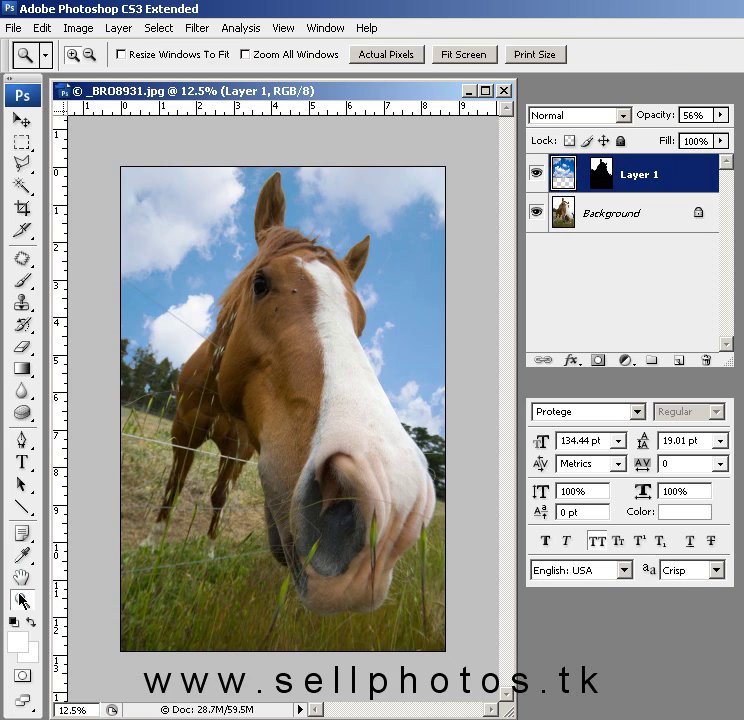
left_click_drag(337, 335, 384, 476)
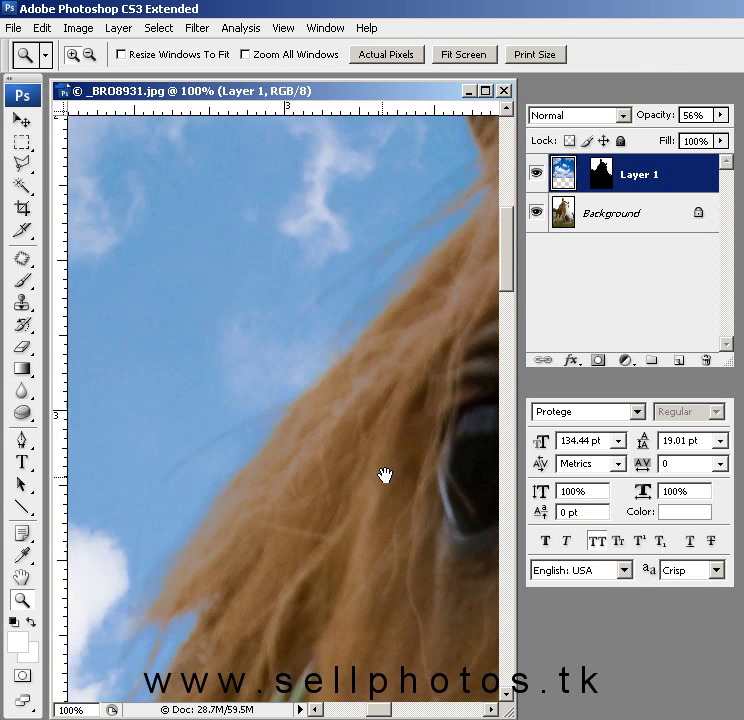
left_click_drag(262, 644, 258, 507)
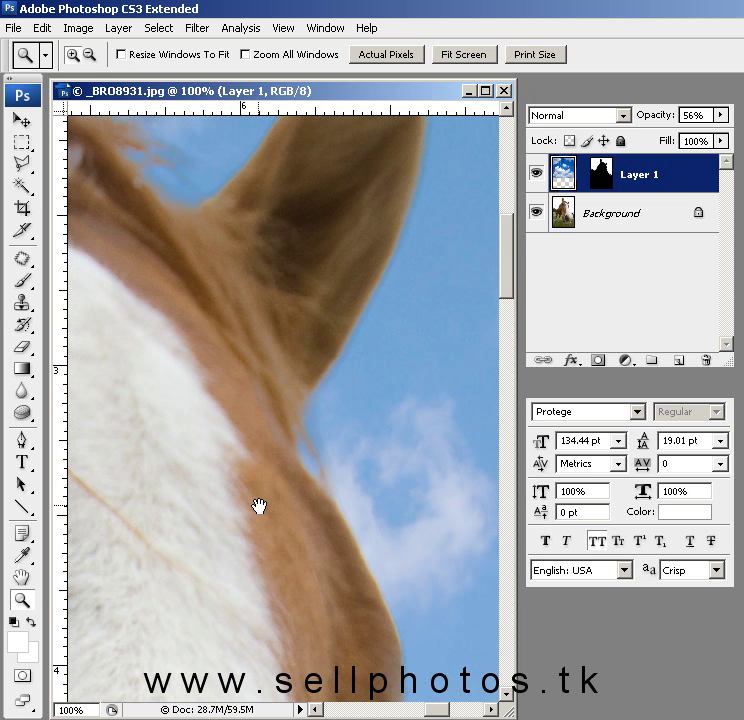
Step: Erase the sky layer along the ear and white neck with a soft 5%-flow eraser, then zoom out
left_click(24, 348)
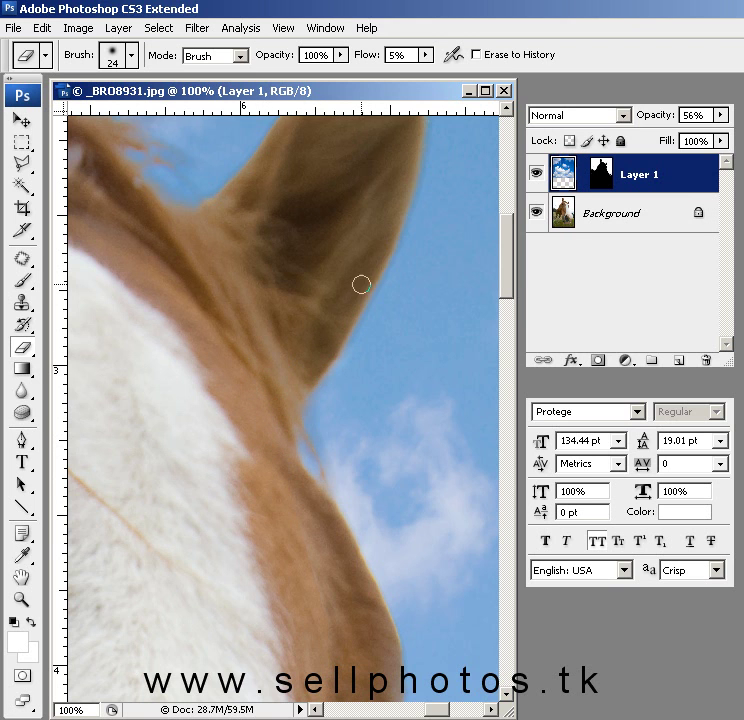
key("space")
left_click_drag(363, 268, 241, 266)
mouse_move(299, 427)
left_mouse_down()
mouse_move(233, 249)
mouse_move(201, 309)
left_mouse_up()
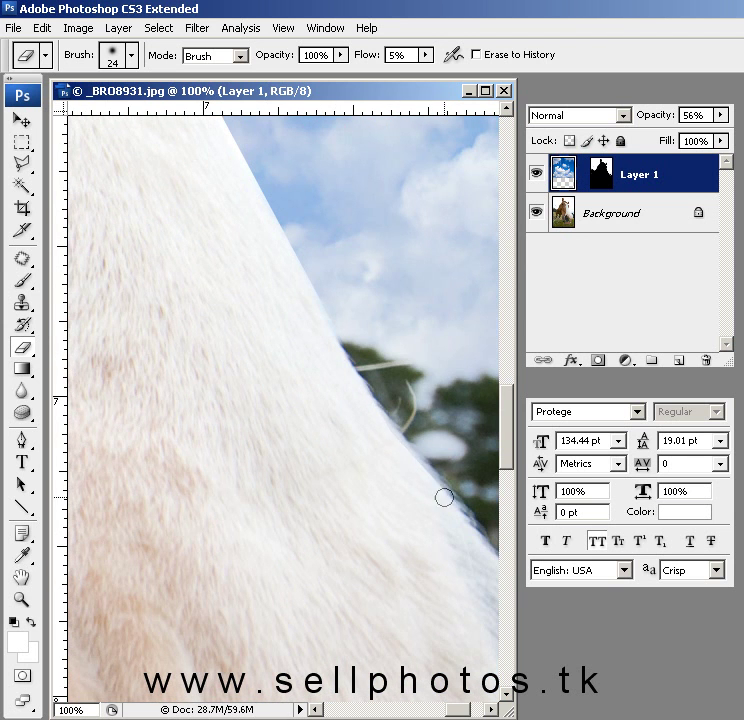
key("space")
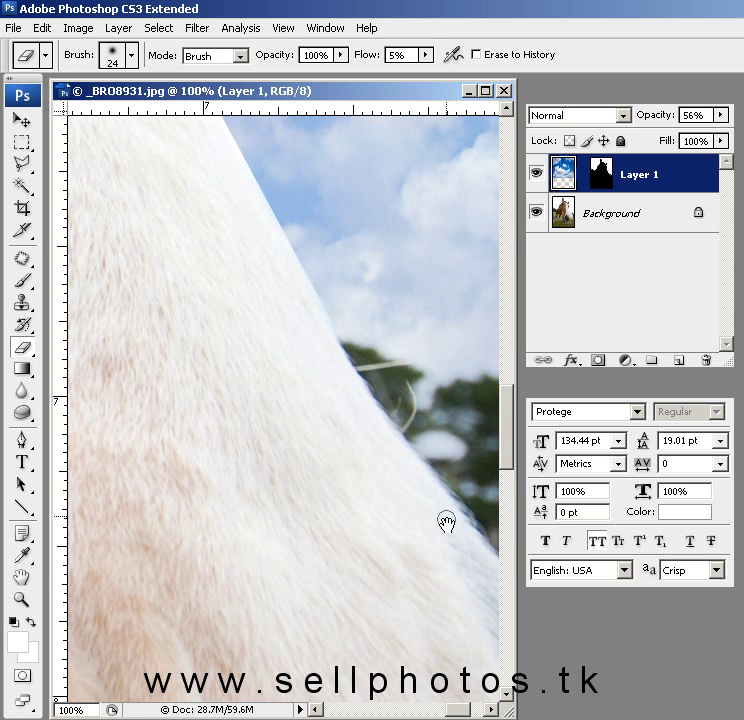
left_click_drag(445, 525, 252, 407)
key("space")
left_click_drag(355, 536, 281, 503)
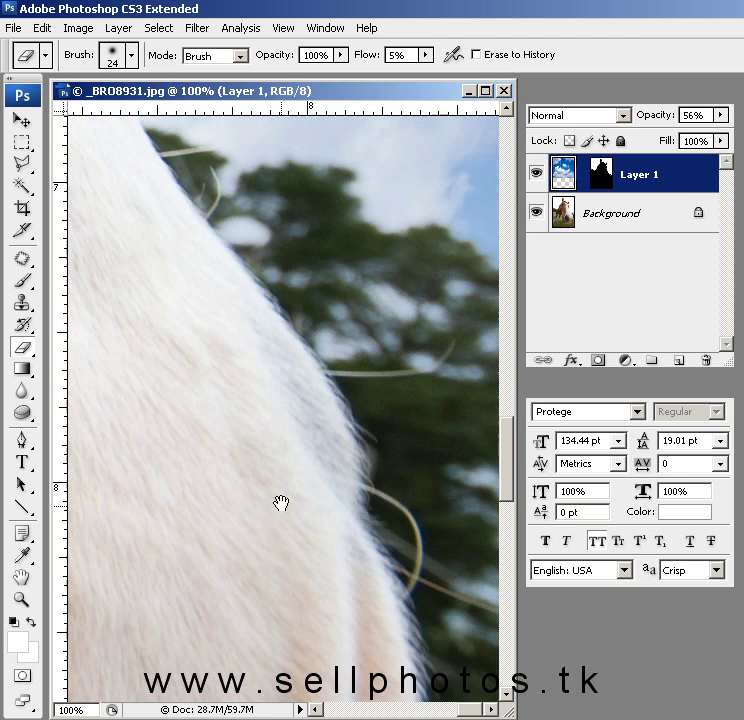
key("ctrl+minus")
key("ctrl+minus")
key("ctrl+minus")
key("ctrl+minus")
key("ctrl+minus")
key("ctrl+minus")
key("ctrl+plus")
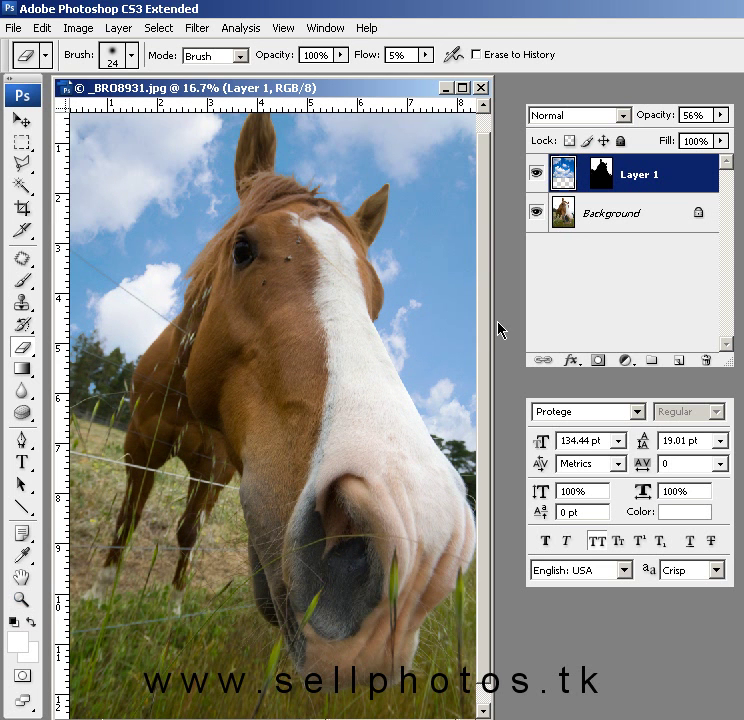
Step: At 100% on the Background layer, patch the dark spot below the horse's eye with clean fur
left_click_drag(492, 321, 528, 322)
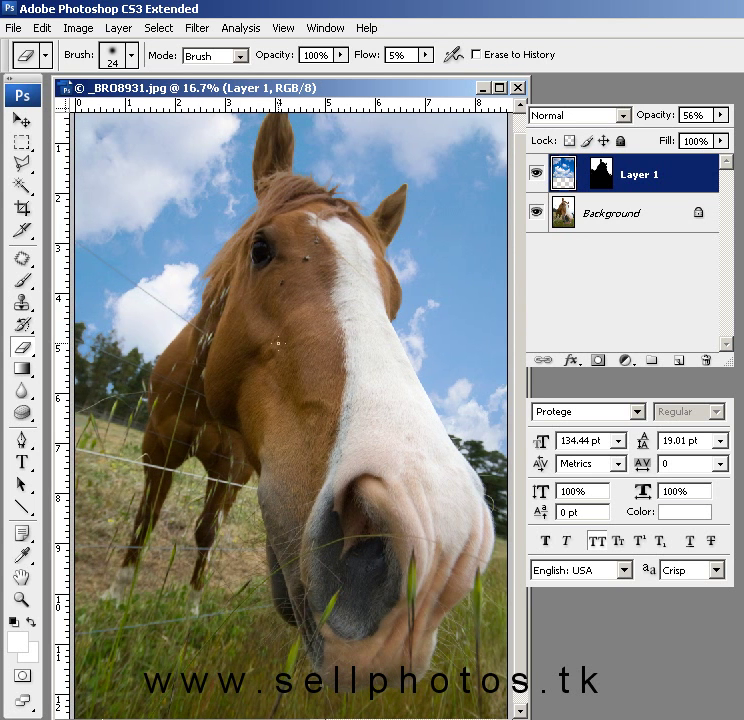
double_click(21, 599)
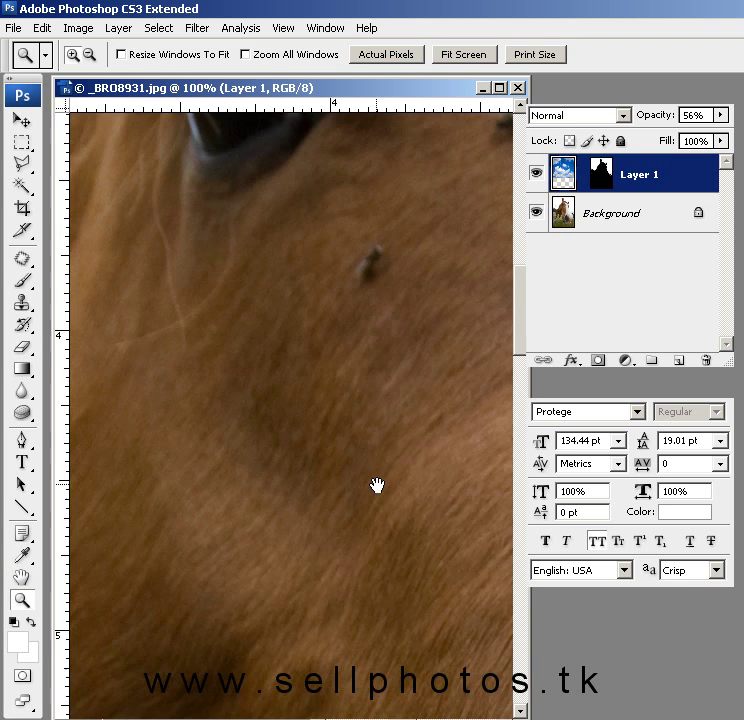
left_click_drag(376, 485, 360, 618)
left_click(22, 259)
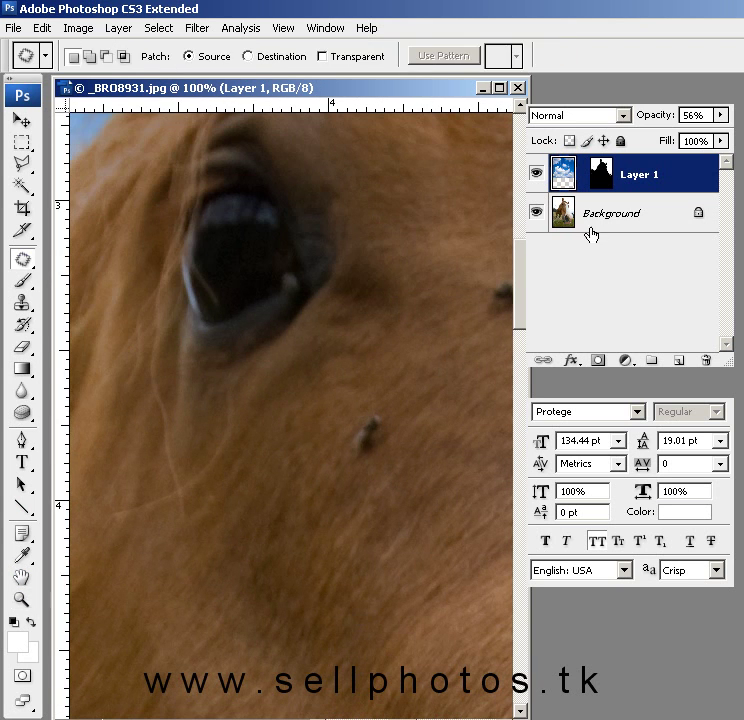
left_click(592, 232)
mouse_move(371, 393)
left_mouse_down()
mouse_move(330, 432)
mouse_move(388, 459)
mouse_move(382, 382)
left_mouse_up()
left_click_drag(375, 435, 433, 503)
Step: Patch away the flies beside the white blaze, deselect, and zoom to fit the horse
left_click_drag(438, 297, 208, 385)
mouse_move(296, 336)
left_mouse_down()
mouse_move(260, 339)
mouse_move(333, 407)
mouse_move(296, 336)
left_mouse_up()
left_click_drag(302, 387, 314, 455)
key("ctrl+d")
mouse_move(323, 227)
left_mouse_down()
mouse_move(341, 303)
mouse_move(372, 297)
mouse_move(370, 234)
mouse_move(300, 368)
left_mouse_up()
key("ctrl+d")
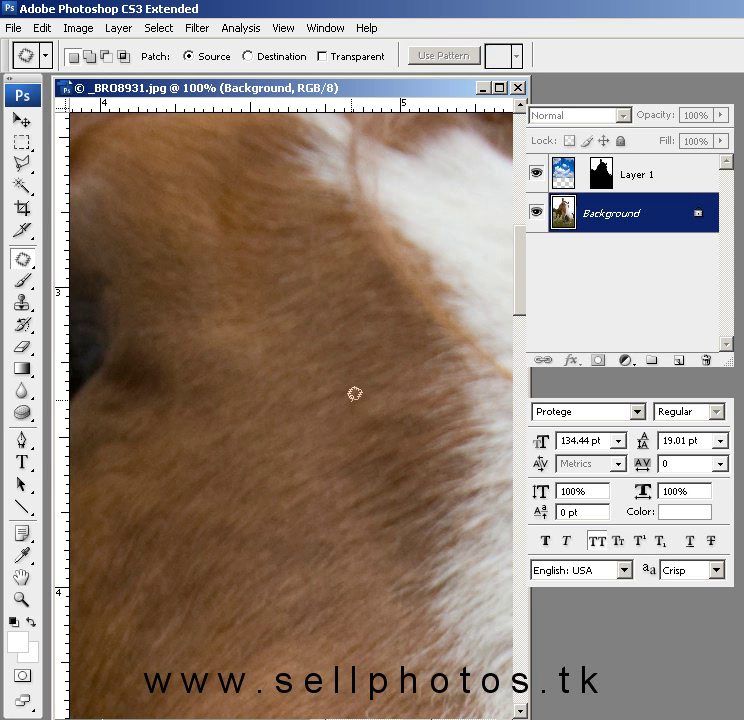
left_click_drag(232, 337, 330, 395)
key("ctrl+0")
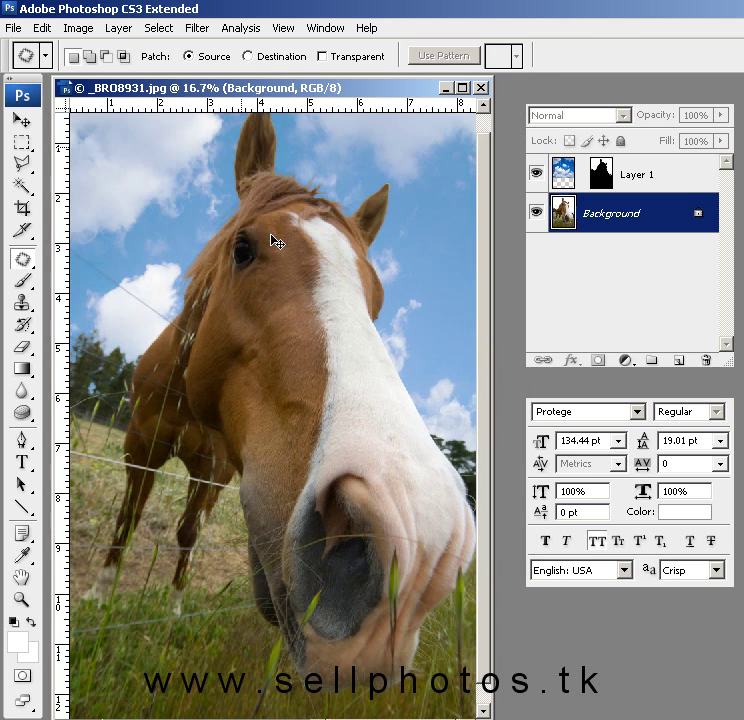
Step: Raise the horse photo's Hue/Saturation saturation, comparing with and without the boost, and apply it
left_click(80, 28)
mouse_move(120, 76)
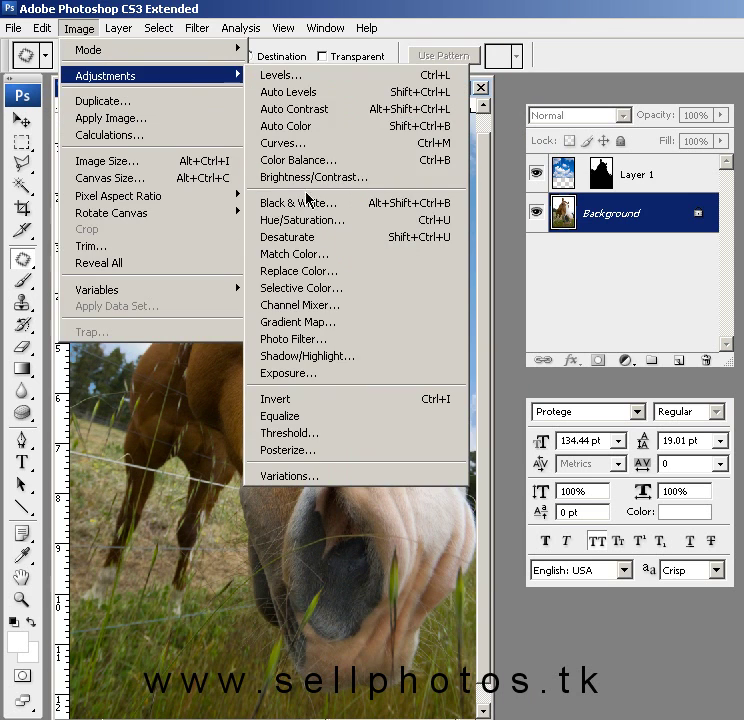
left_click(304, 219)
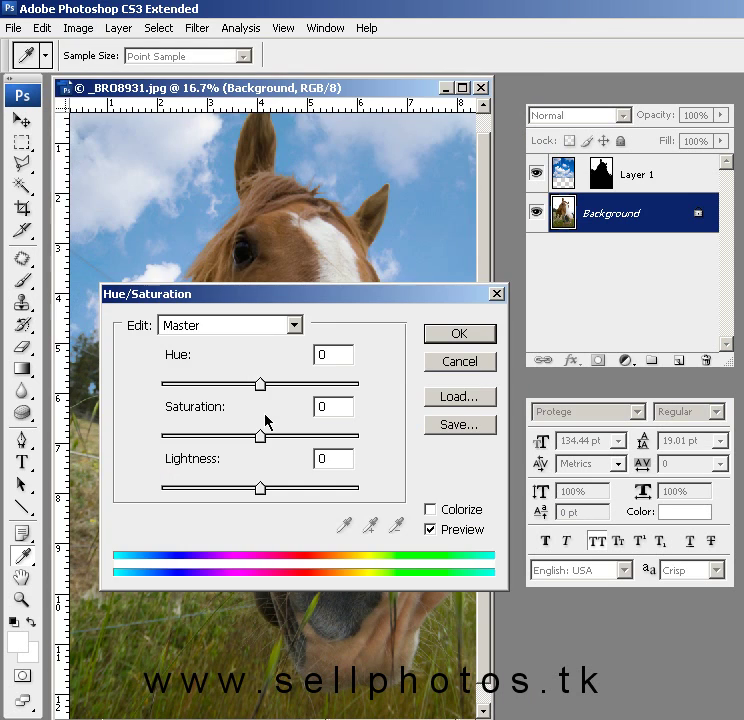
left_click_drag(262, 440, 270, 438)
left_click_drag(270, 302, 291, 426)
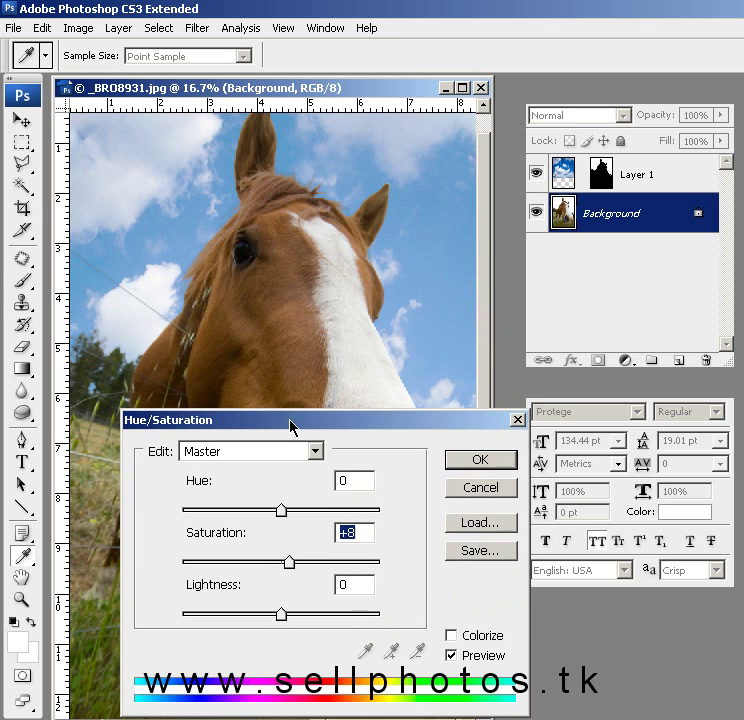
left_click_drag(292, 562, 296, 565)
left_click(462, 659)
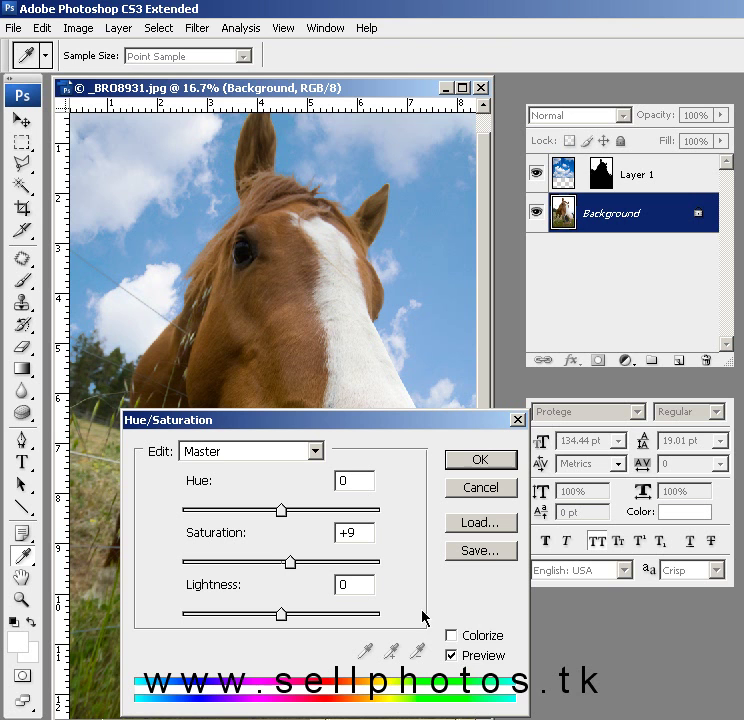
left_click_drag(292, 565, 296, 570)
left_click(449, 483)
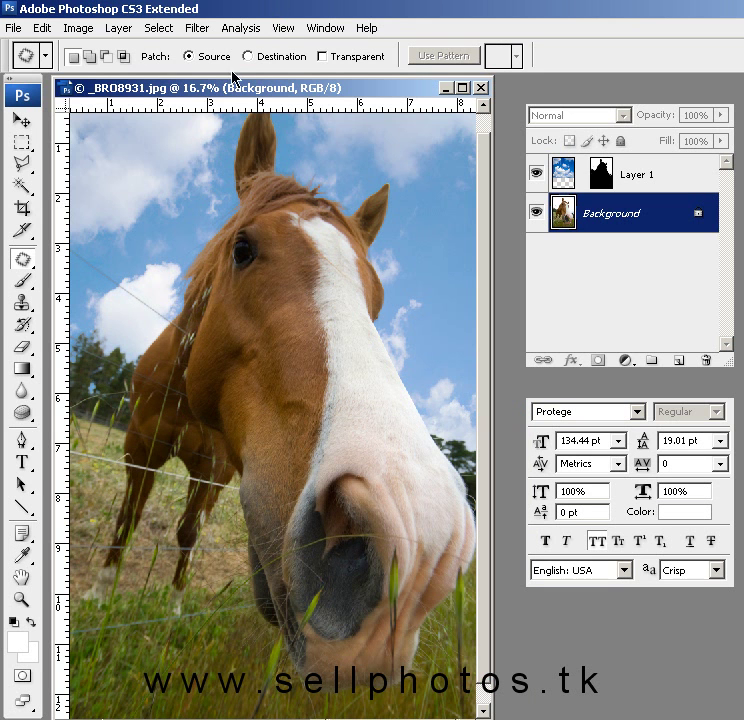
Step: Preview Unsharp Mask on the horse at Amount 22%, Radius 46.6 px, Threshold 0, toggling preview to compare
left_click(197, 28)
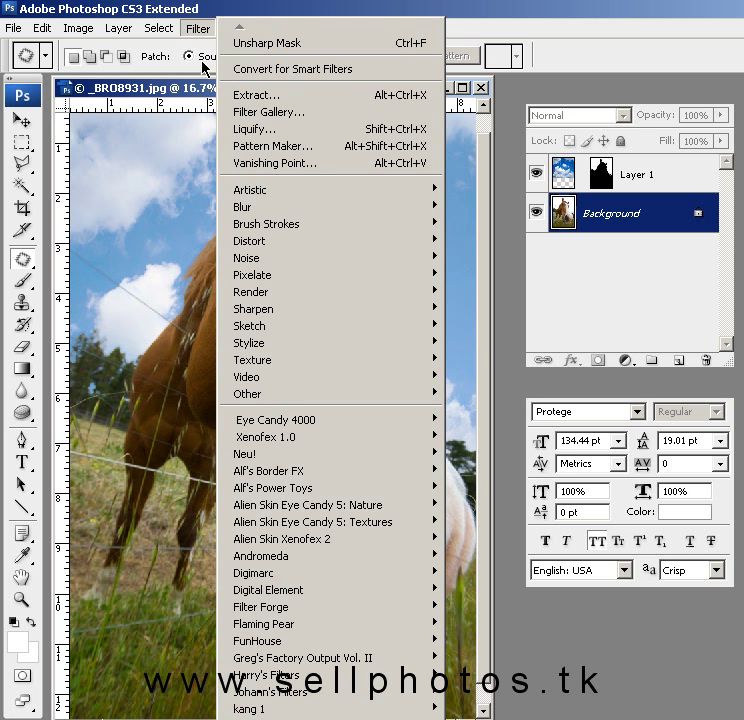
mouse_move(262, 310)
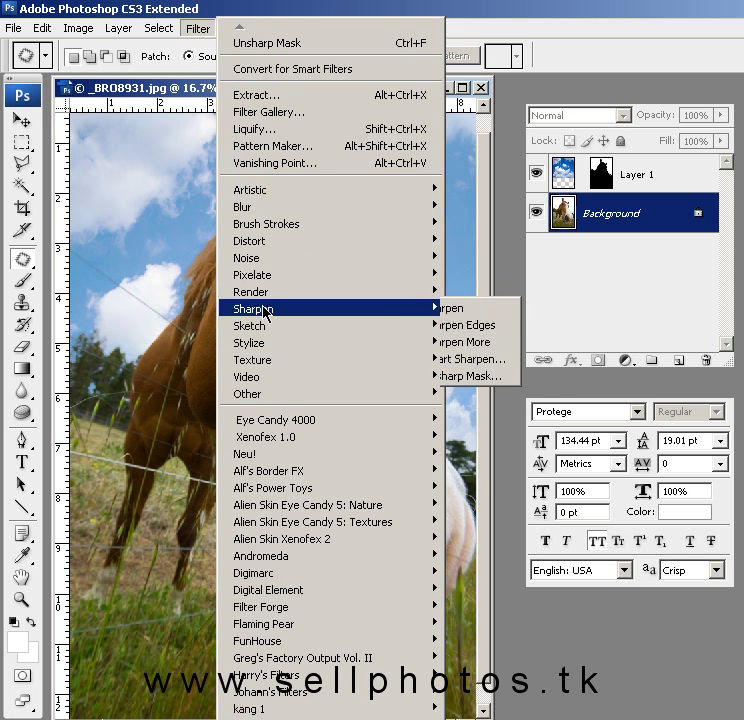
left_click(489, 376)
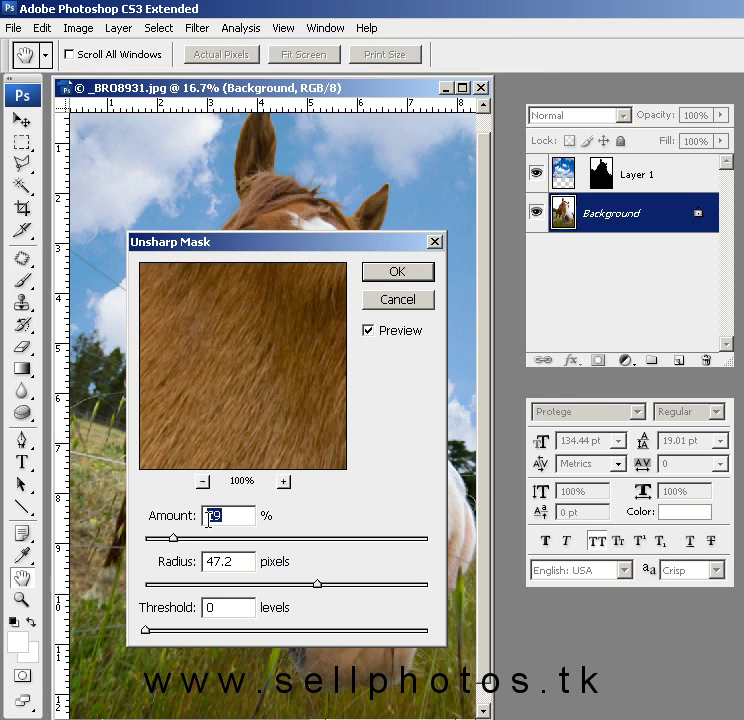
left_click_drag(175, 545, 180, 547)
left_click(317, 585)
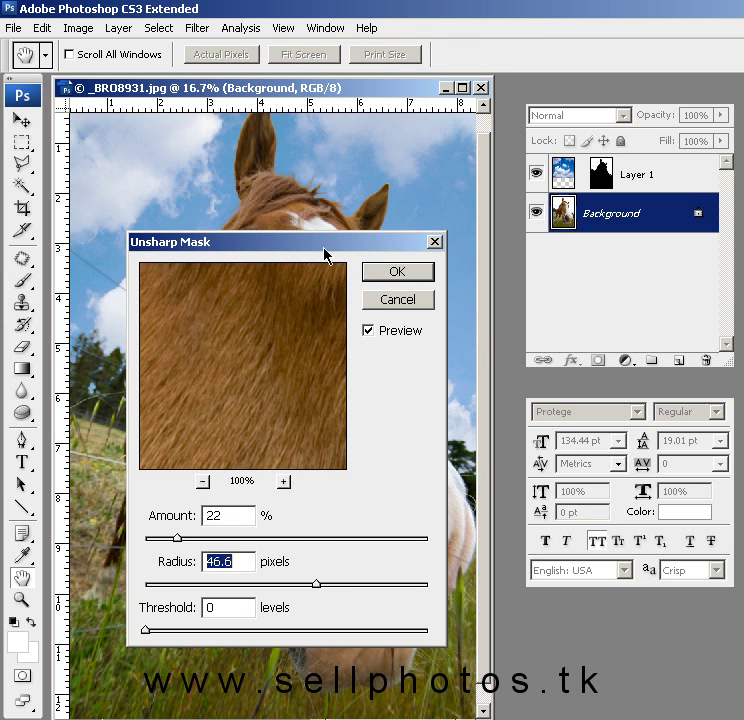
left_click_drag(325, 251, 641, 177)
left_click(690, 262)
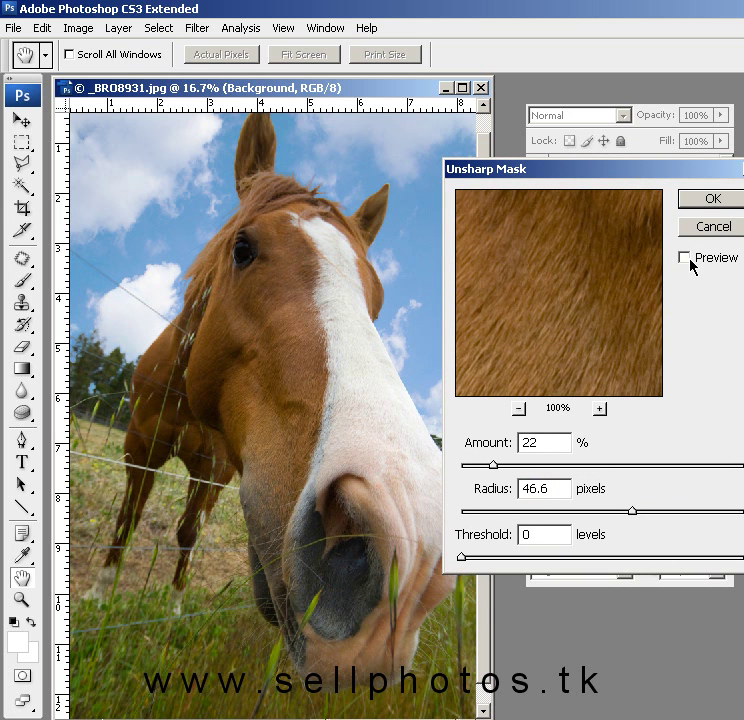
left_click(690, 262)
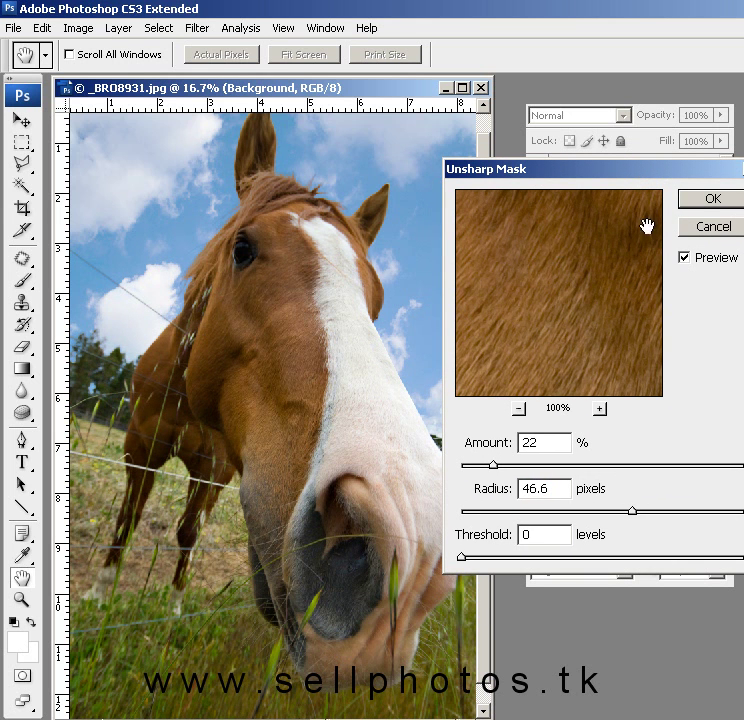